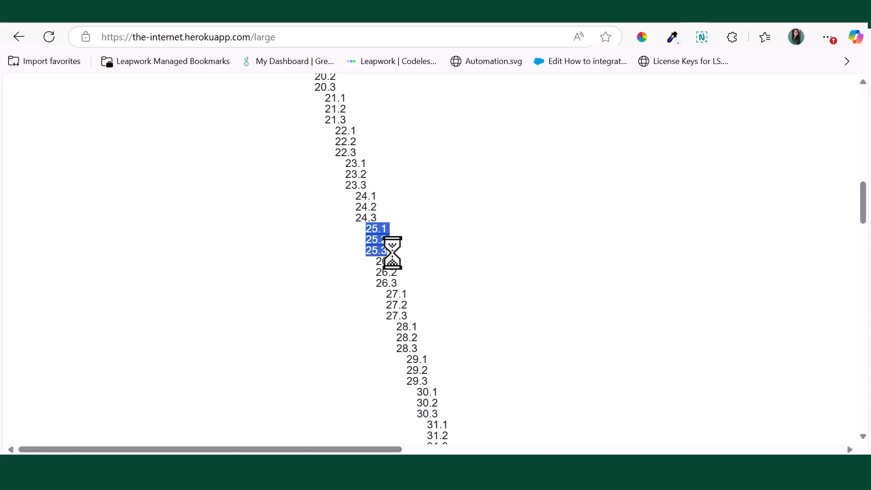
Look over the nested siblings list and the large table on the the-internet.herokuapp.com/large page.
{"action": "left_click", "coordinate": [393, 254]}
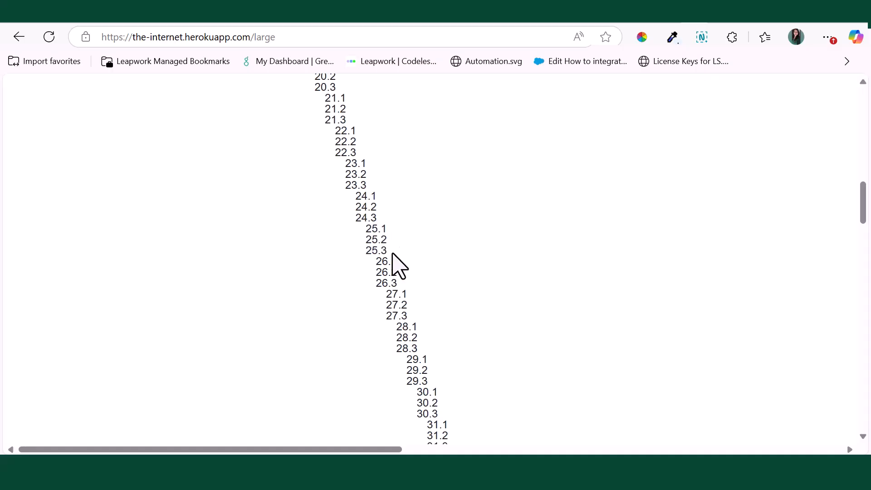
{"action": "scroll", "coordinate": [392, 254], "scroll_direction": "down", "scroll_amount": 20}
{"action": "scroll", "coordinate": [394, 255], "scroll_direction": "down", "scroll_amount": 2}
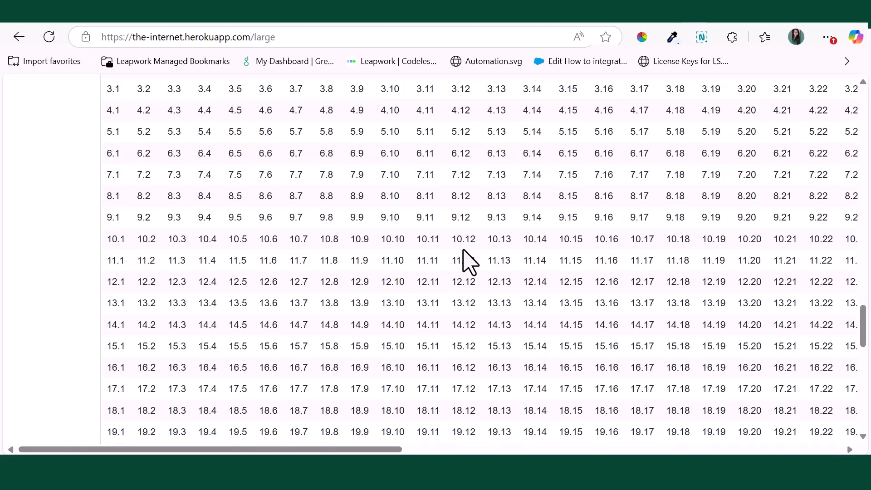
{"action": "left_click_drag", "start_coordinate": [453, 247], "coordinate": [475, 239]}
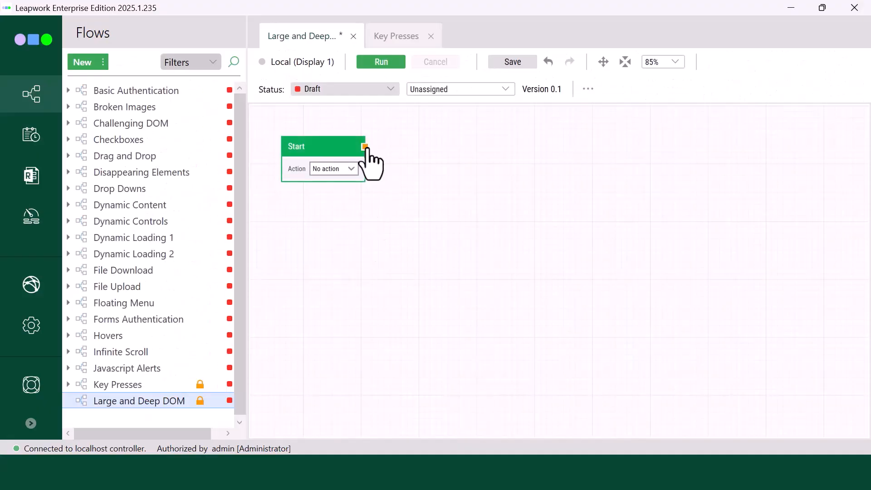
Launch the Start Recorder from the Start block of the Large and Deep DOM flow.
{"action": "left_click_drag", "start_coordinate": [366, 146], "coordinate": [388, 159]}
{"action": "type", "text": "Start rec"}
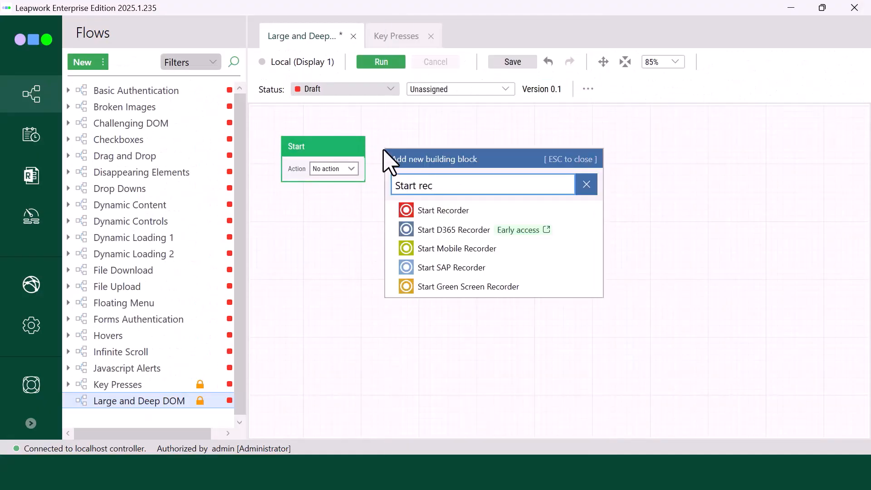
{"action": "left_click", "coordinate": [437, 221]}
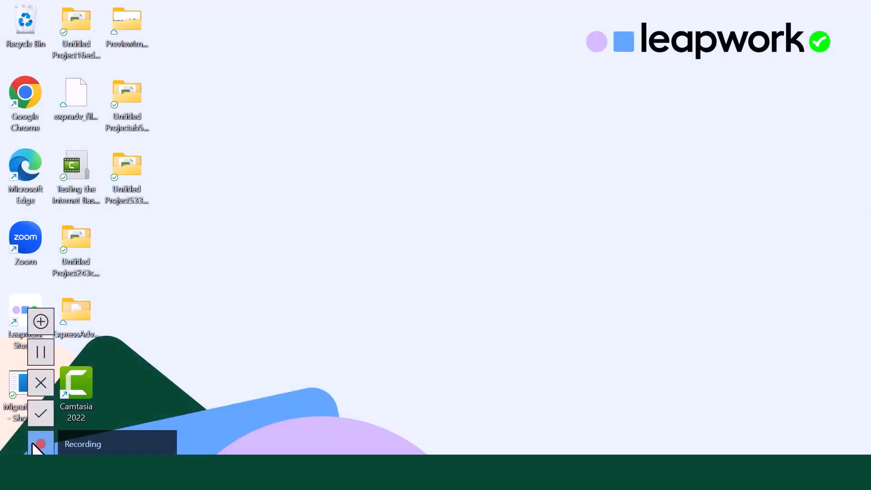
{"action": "left_click", "coordinate": [41, 322]}
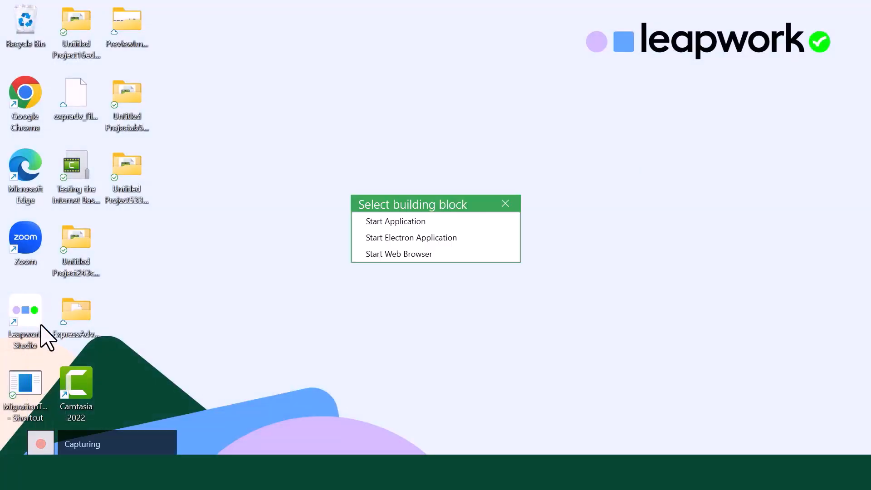
{"action": "left_click", "coordinate": [402, 258]}
{"action": "left_click", "coordinate": [443, 278]}
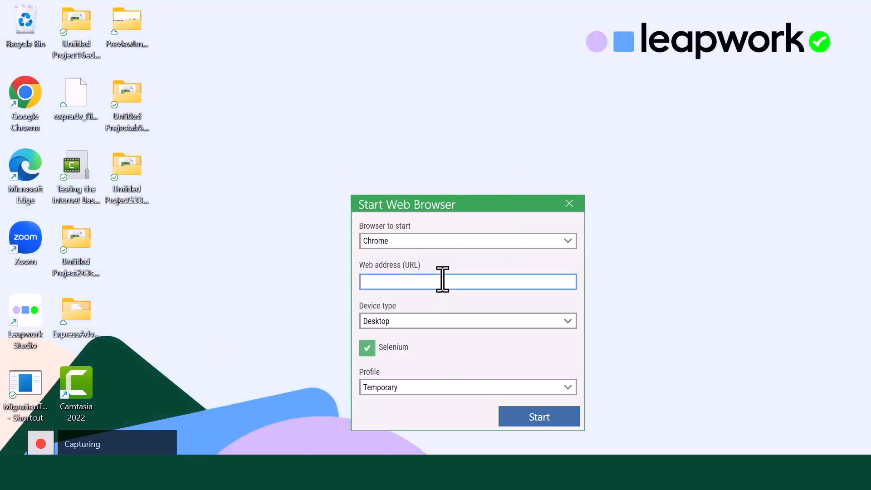
{"action": "type", "text": "https://the-internet.herokuapp.com/large"}
{"action": "left_click", "coordinate": [531, 421]}
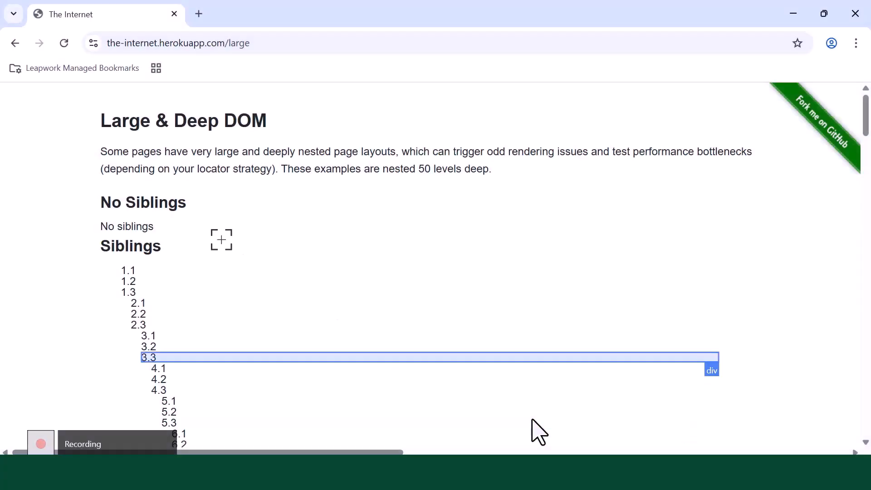
Capture the nested div starting at 25.1 in the Siblings list as a Find Web Element block.
{"action": "scroll", "coordinate": [538, 431], "scroll_direction": "down", "scroll_amount": 15}
{"action": "scroll", "coordinate": [538, 431], "scroll_direction": "down", "scroll_amount": 3}
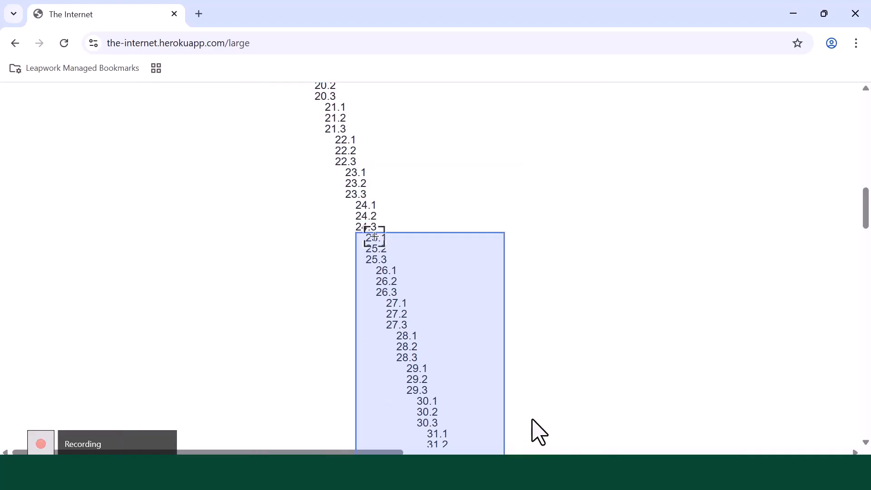
{"action": "left_click", "coordinate": [372, 238]}
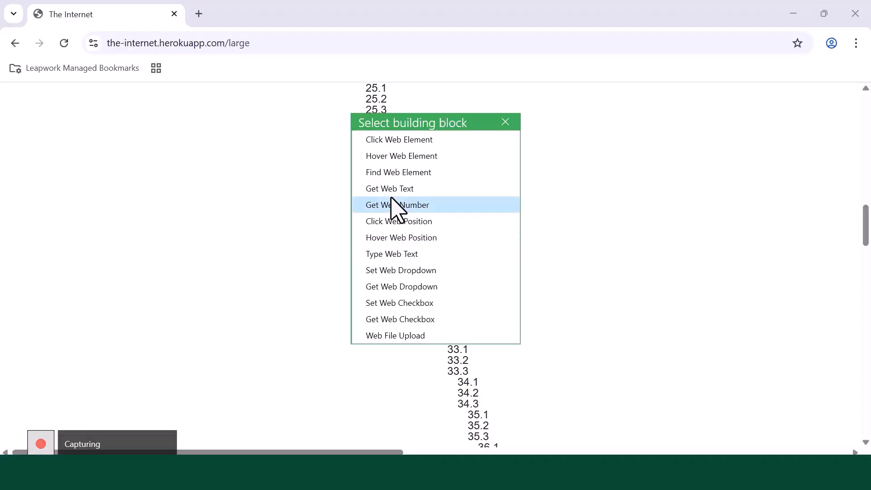
{"action": "left_click", "coordinate": [397, 178]}
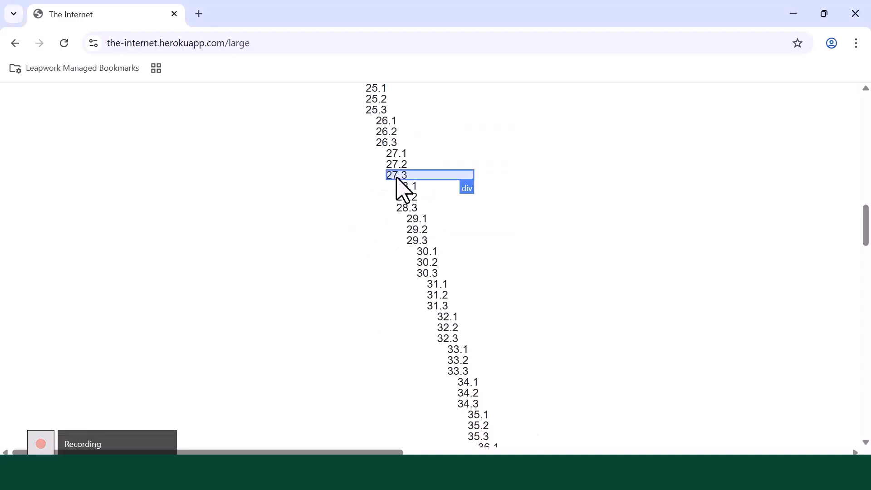
Capture table cell 24.11 as a Find Web Element block and finish the recording.
{"action": "scroll", "coordinate": [425, 240], "scroll_direction": "down", "scroll_amount": 11}
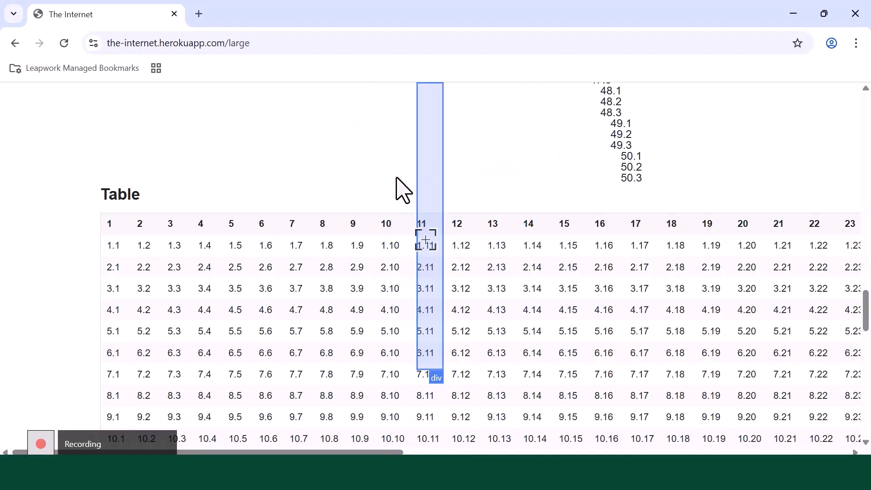
{"action": "scroll", "coordinate": [425, 240], "scroll_direction": "down", "scroll_amount": 9}
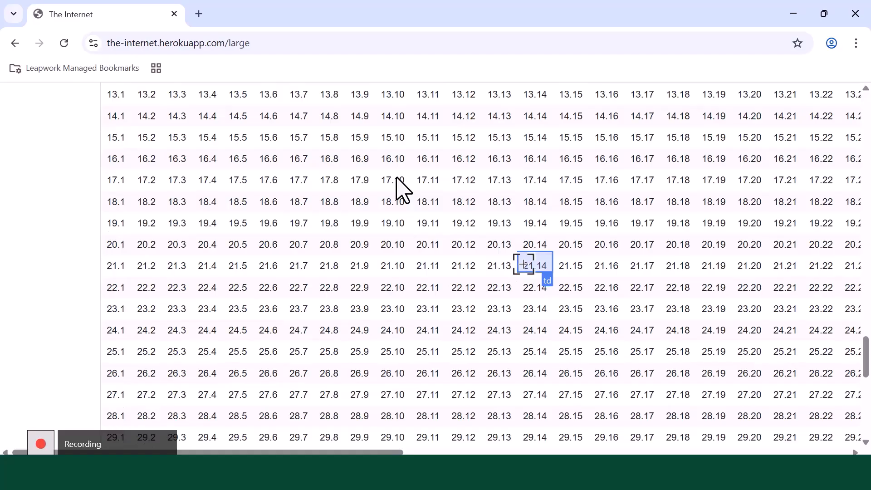
{"action": "left_click", "coordinate": [426, 332]}
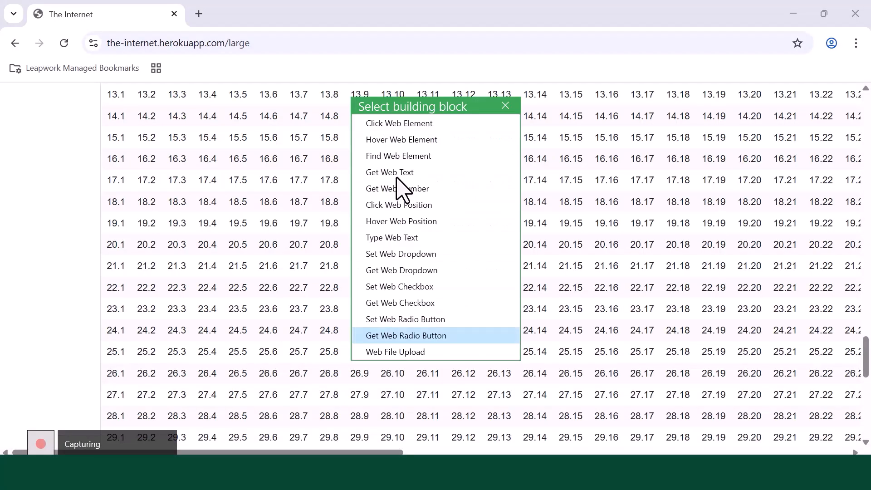
{"action": "left_click", "coordinate": [431, 156]}
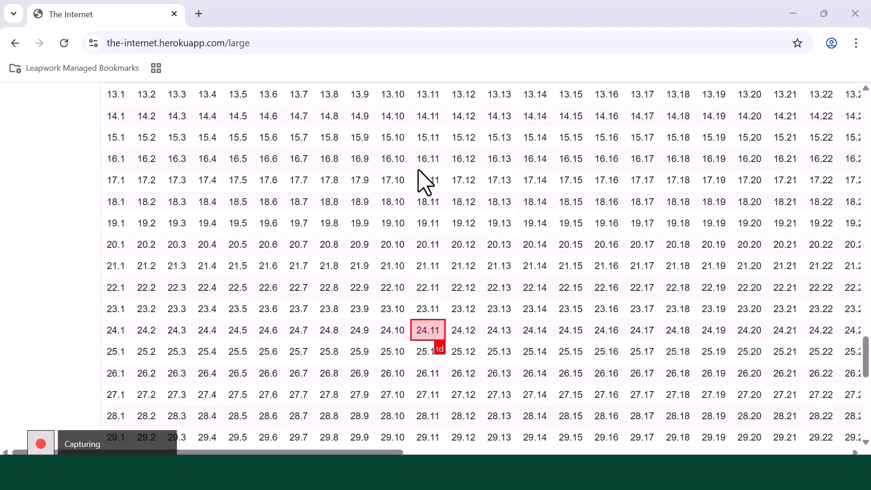
{"action": "mouse_move", "coordinate": [43, 442]}
{"action": "left_click", "coordinate": [44, 414]}
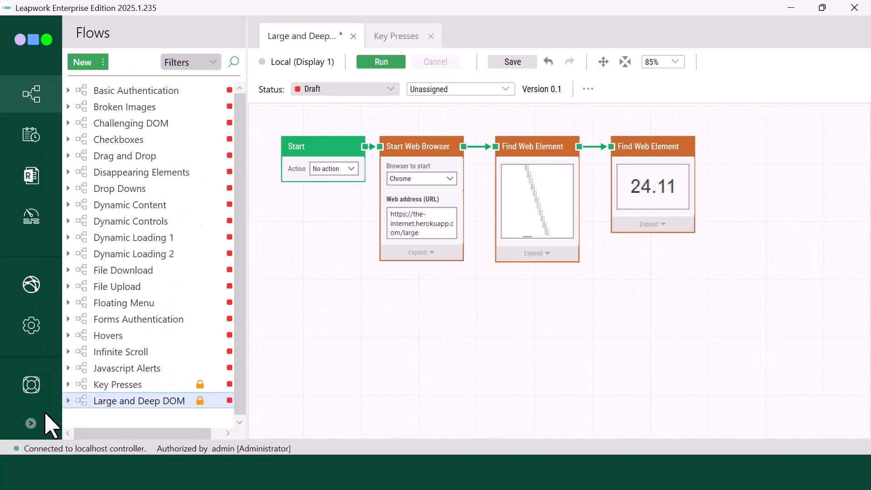
Open the 25.1 div's web element for editing and compare its id-based and text-based locator strategies.
{"action": "left_click", "coordinate": [538, 216]}
{"action": "left_click", "coordinate": [618, 210]}
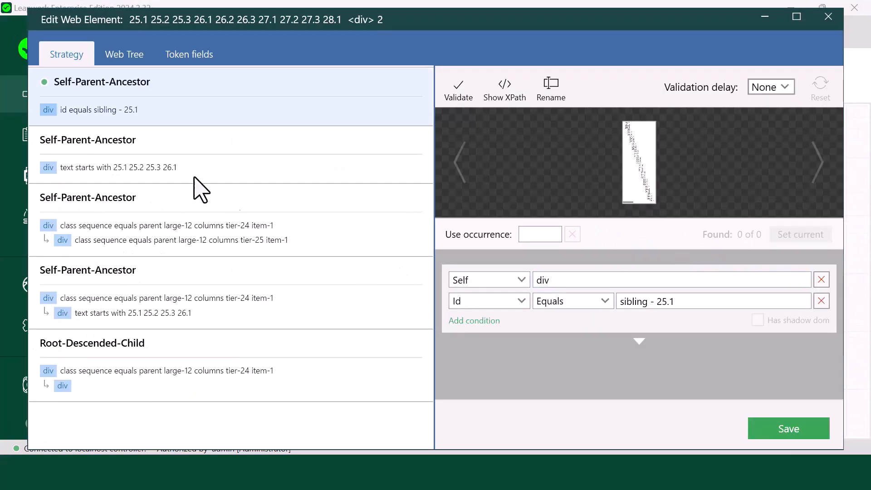
{"action": "left_click", "coordinate": [128, 119]}
{"action": "left_click", "coordinate": [542, 281]}
{"action": "left_click", "coordinate": [642, 301]}
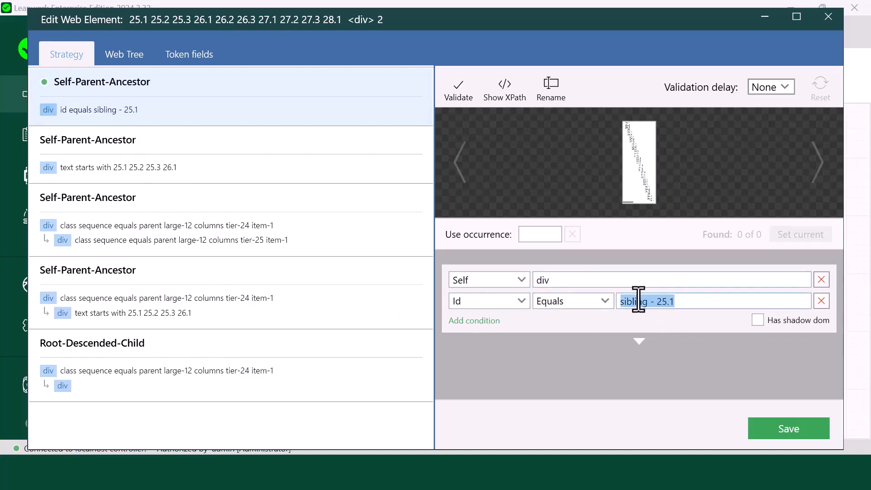
{"action": "left_click", "coordinate": [126, 173]}
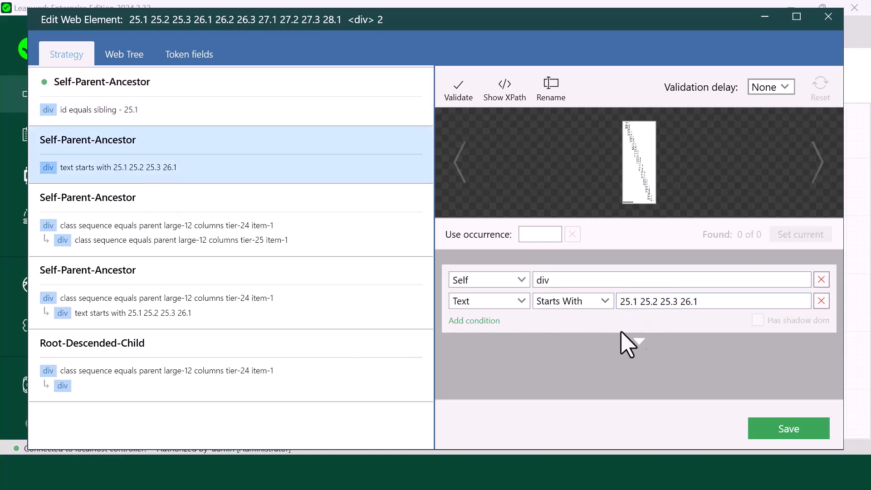
{"action": "left_click_drag", "start_coordinate": [701, 303], "coordinate": [612, 307]}
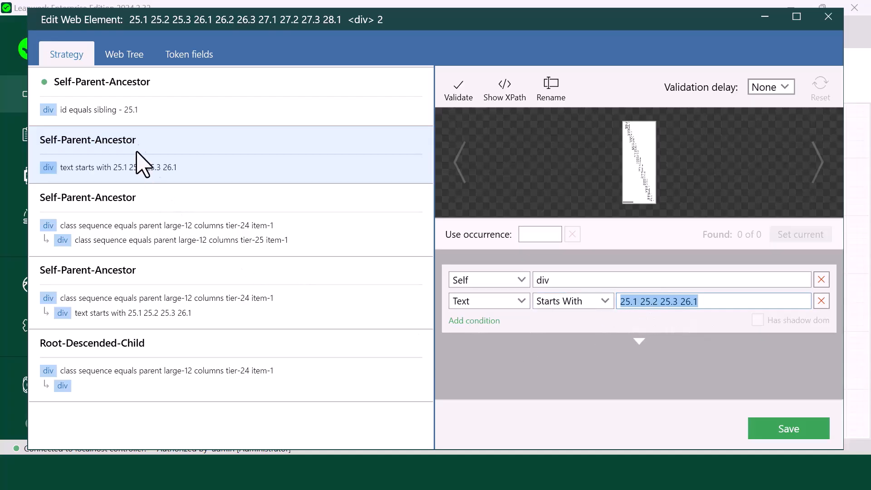
{"action": "left_click", "coordinate": [120, 116]}
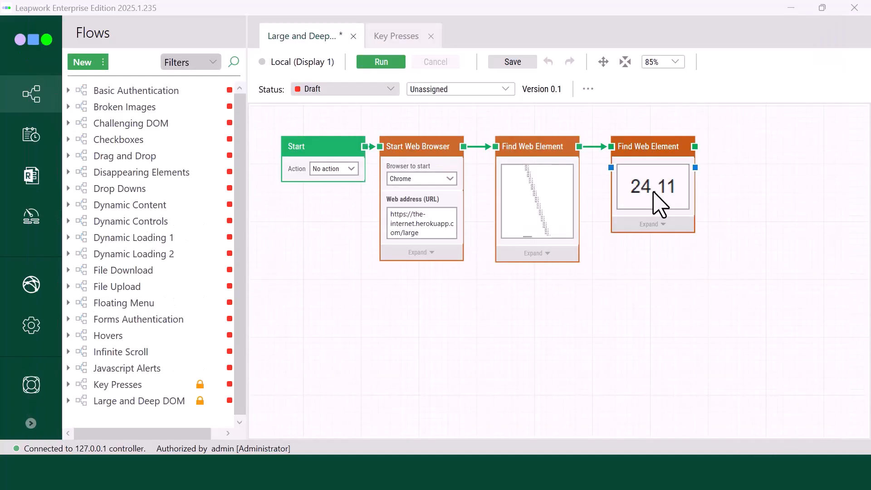
Open the 24.11 cell's web element for editing and examine its three Self-Parent-Ancestor strategies.
{"action": "left_click", "coordinate": [655, 195]}
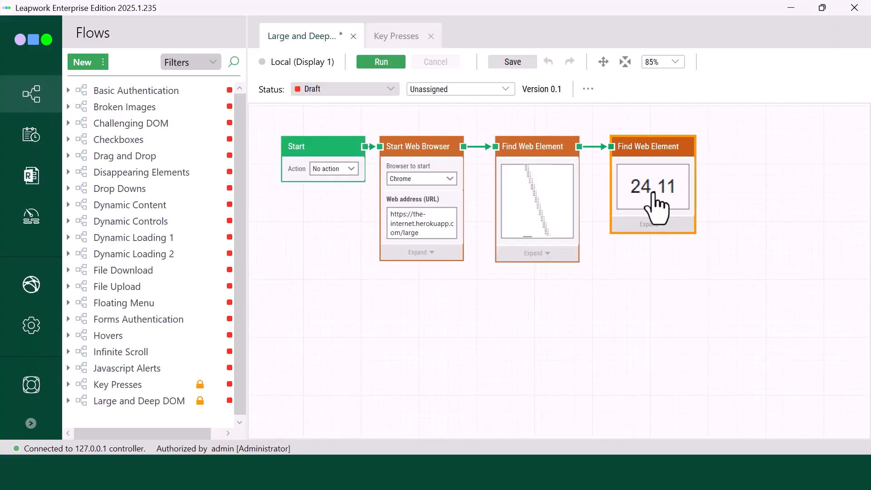
{"action": "right_click", "coordinate": [653, 195]}
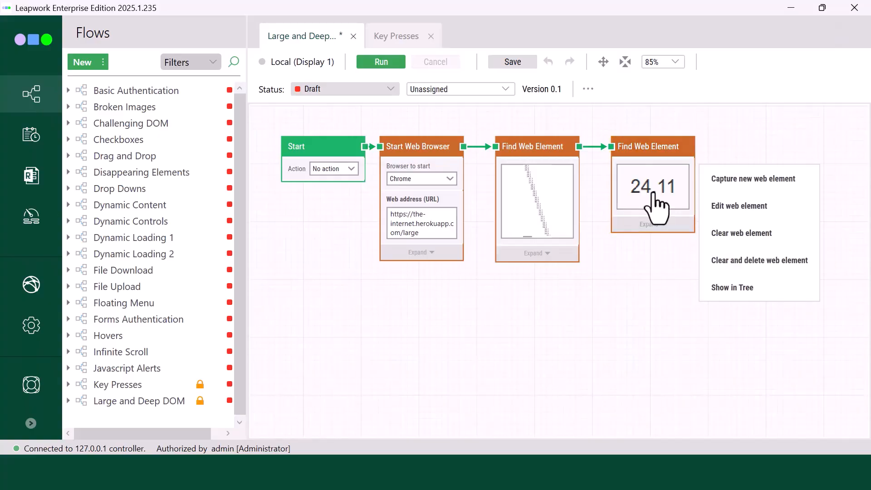
{"action": "left_click", "coordinate": [732, 221]}
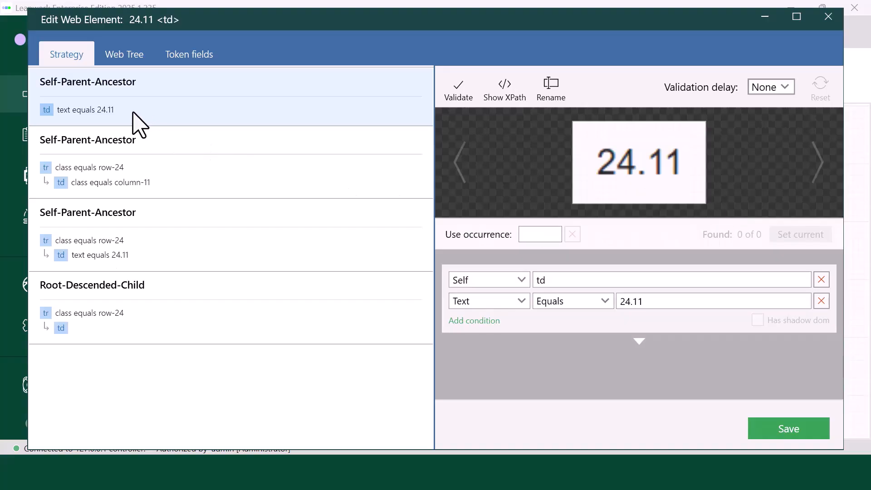
{"action": "double_click", "coordinate": [541, 280]}
{"action": "left_click", "coordinate": [630, 312]}
{"action": "left_click", "coordinate": [113, 184]}
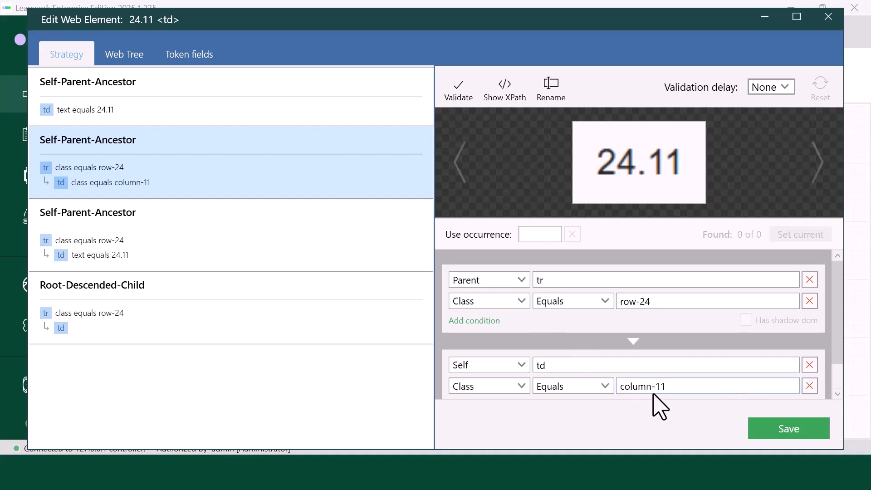
{"action": "left_click", "coordinate": [148, 249]}
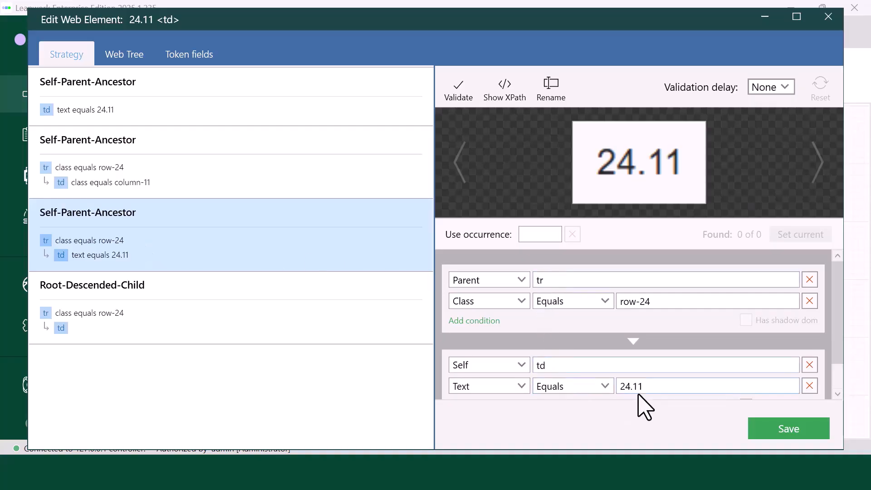
Choose the Root-Descended-Child strategy (tr class row-24, td child 11) for the 24.11 cell and save the element.
{"action": "left_click", "coordinate": [129, 320]}
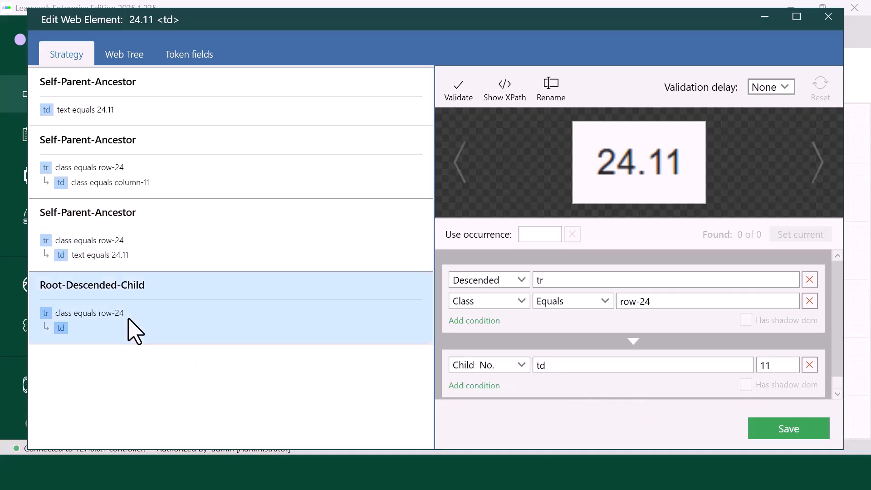
{"action": "double_click", "coordinate": [537, 280]}
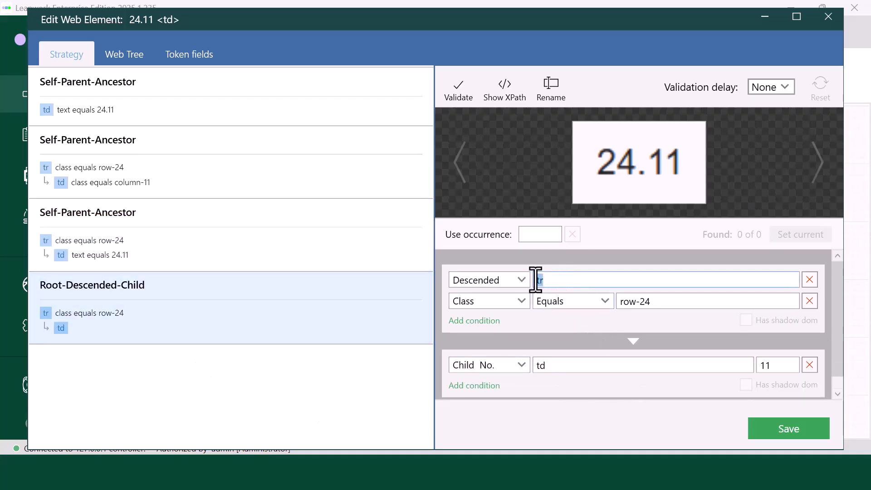
{"action": "left_click", "coordinate": [600, 328]}
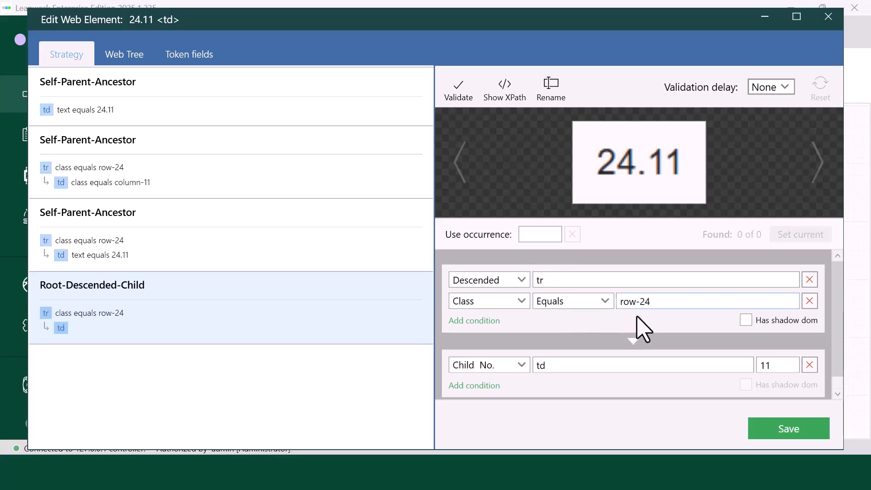
{"action": "double_click", "coordinate": [766, 364]}
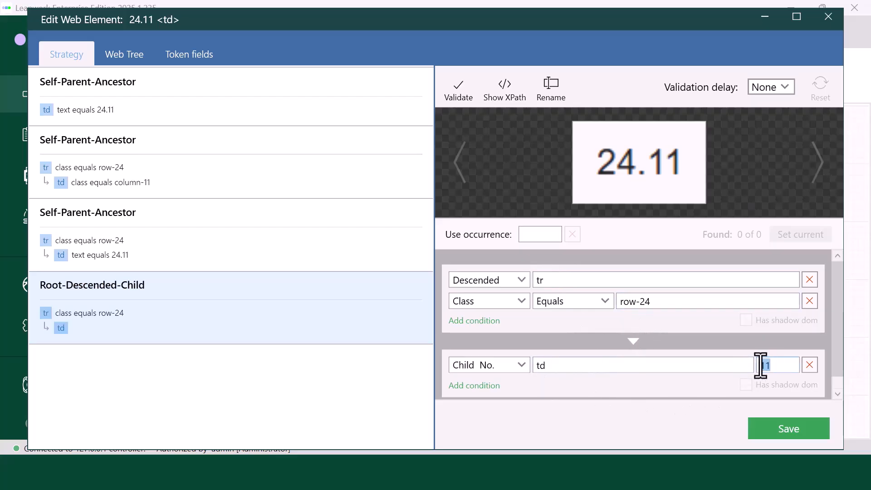
{"action": "left_click", "coordinate": [543, 373]}
{"action": "key", "text": "alt+Tab"}
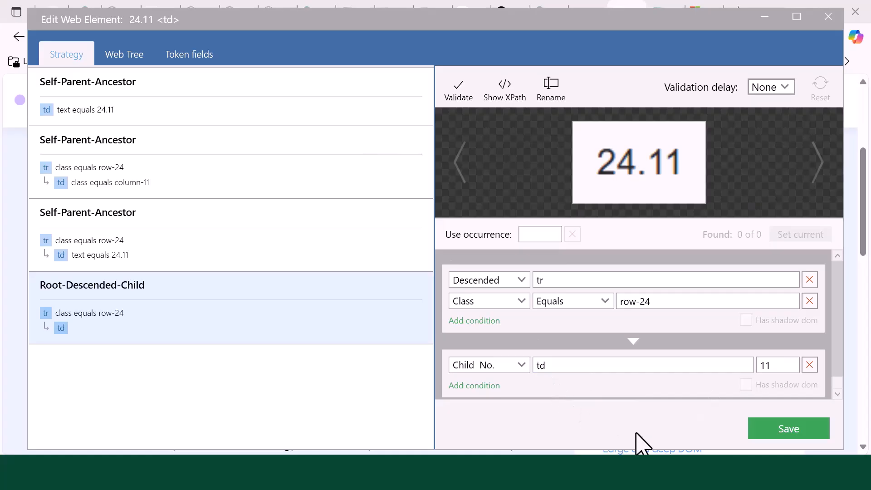
{"action": "left_click", "coordinate": [789, 430]}
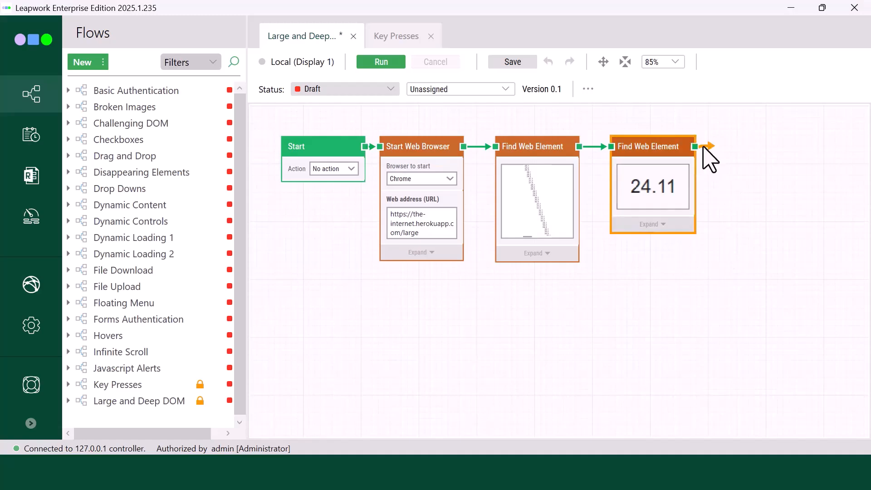
Connect a Pass block after the 24.11 Find Web Element block.
{"action": "left_click", "coordinate": [696, 146]}
{"action": "type", "text": "Pass"}
{"action": "left_click", "coordinate": [685, 319]}
{"action": "scroll", "coordinate": [684, 336], "scroll_direction": "down", "scroll_amount": 2}
{"action": "left_click_drag", "start_coordinate": [604, 64], "coordinate": [563, 104]}
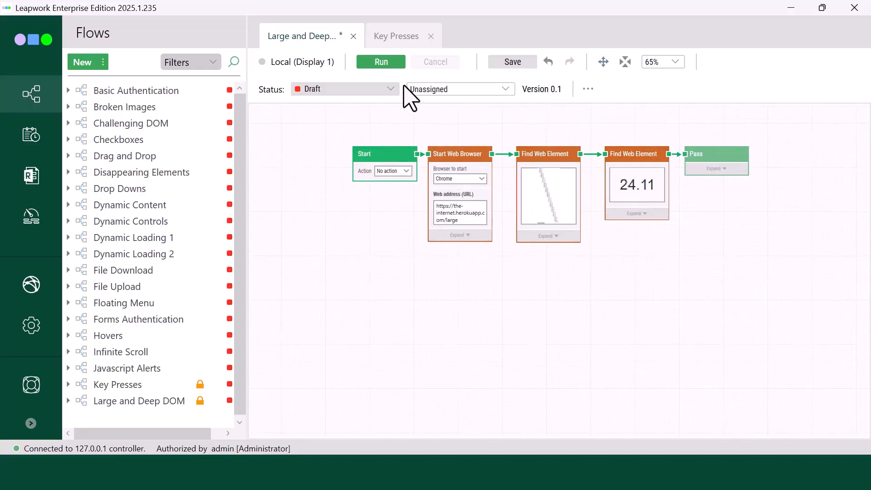
Run the flow and review the log entries for both Find Web Element blocks and the Pass block.
{"action": "left_click", "coordinate": [382, 62]}
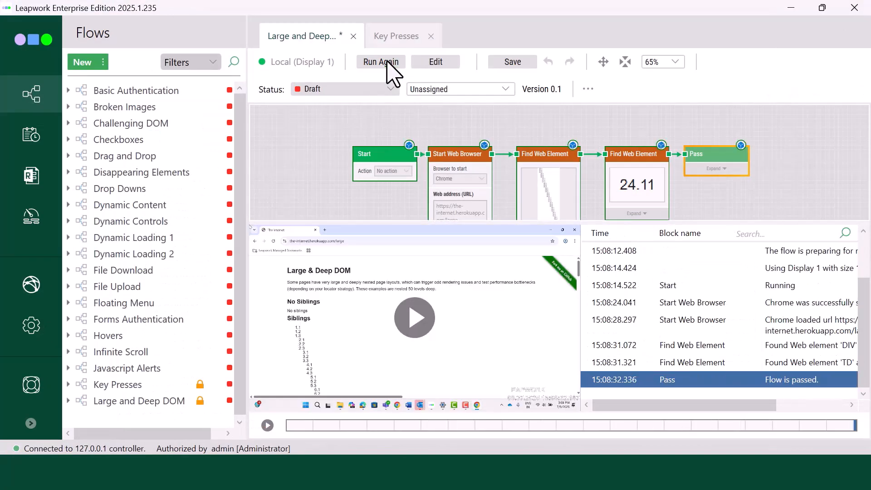
{"action": "left_click_drag", "start_coordinate": [713, 405], "coordinate": [748, 406]}
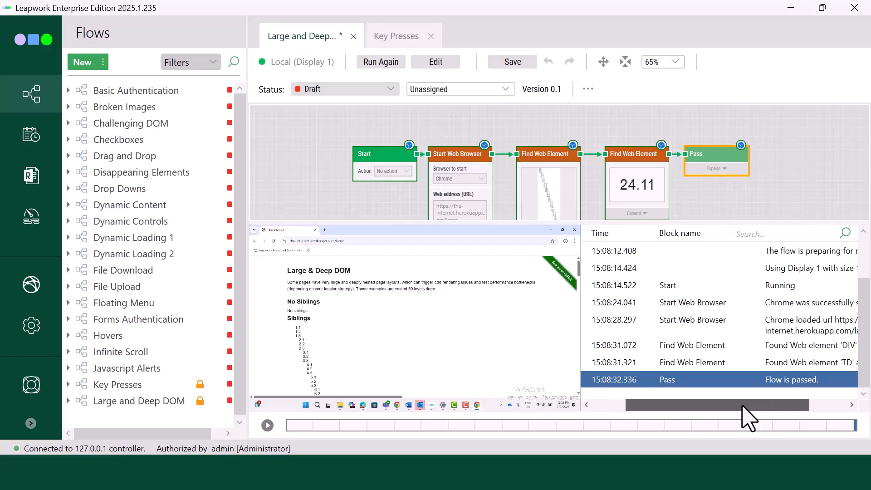
{"action": "left_click", "coordinate": [742, 350]}
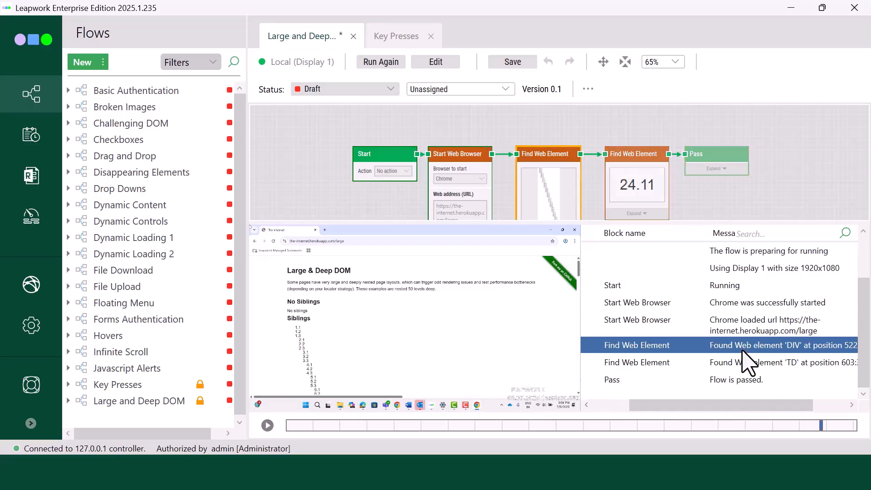
{"action": "mouse_move", "coordinate": [738, 404]}
{"action": "left_mouse_down"}
{"action": "mouse_move", "coordinate": [756, 404]}
{"action": "mouse_move", "coordinate": [745, 404]}
{"action": "left_mouse_up"}
{"action": "left_click", "coordinate": [739, 368]}
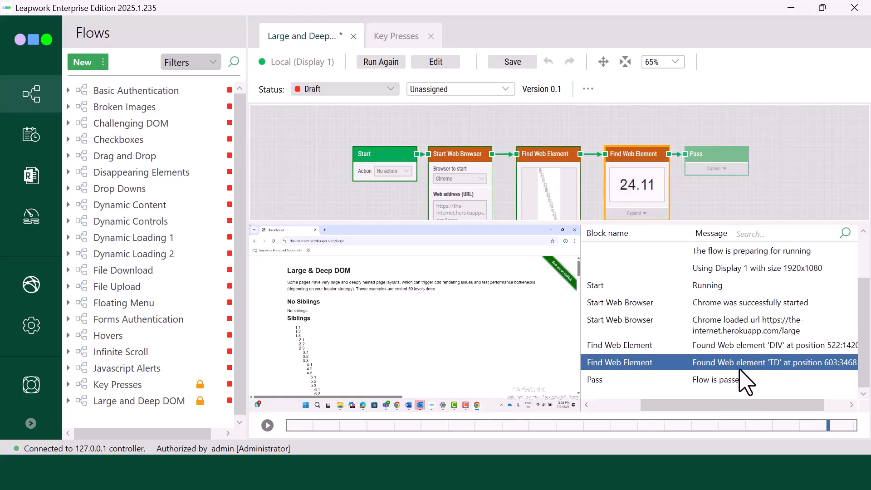
{"action": "left_click", "coordinate": [718, 385]}
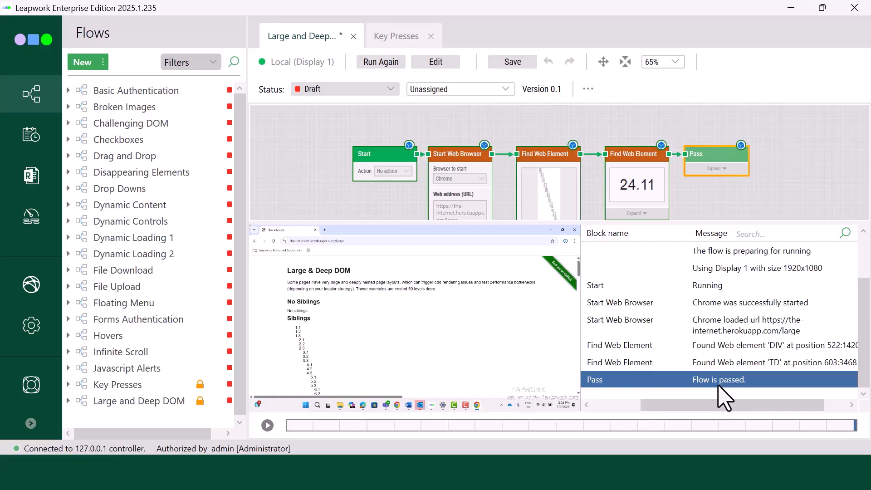